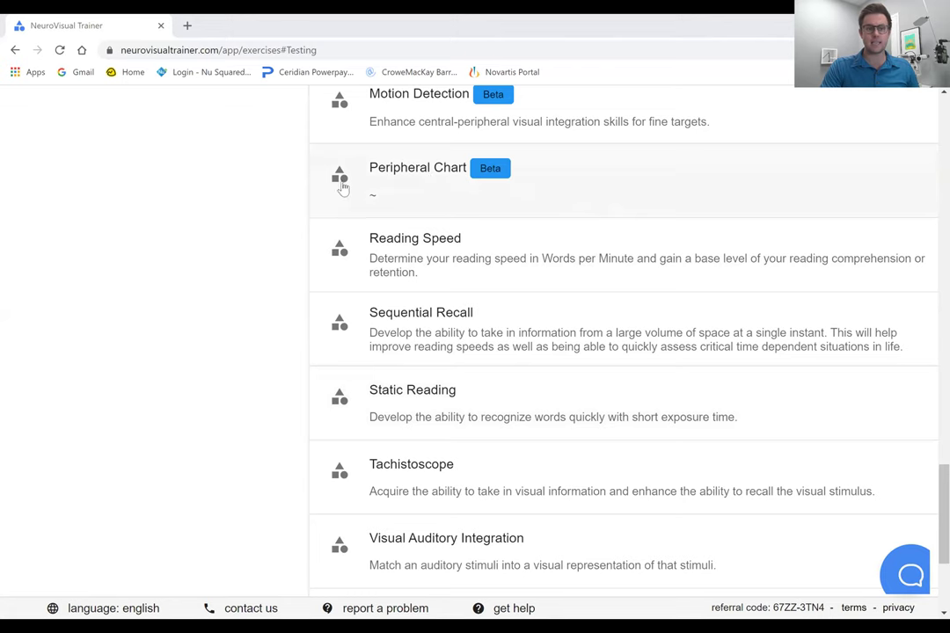
Step: Open the Peripheral Chart exercise under Visual Perception and set its shape to Circle
{"action": "scroll", "coordinate": [445, 278], "scroll_direction": "up", "scroll_amount": 4}
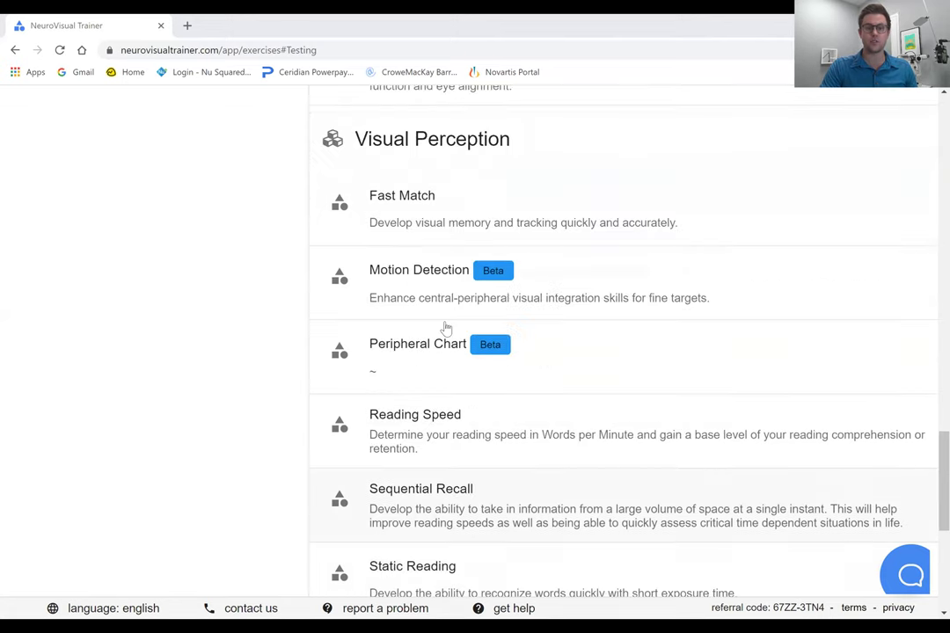
{"action": "scroll", "coordinate": [461, 350], "scroll_direction": "up", "scroll_amount": 2}
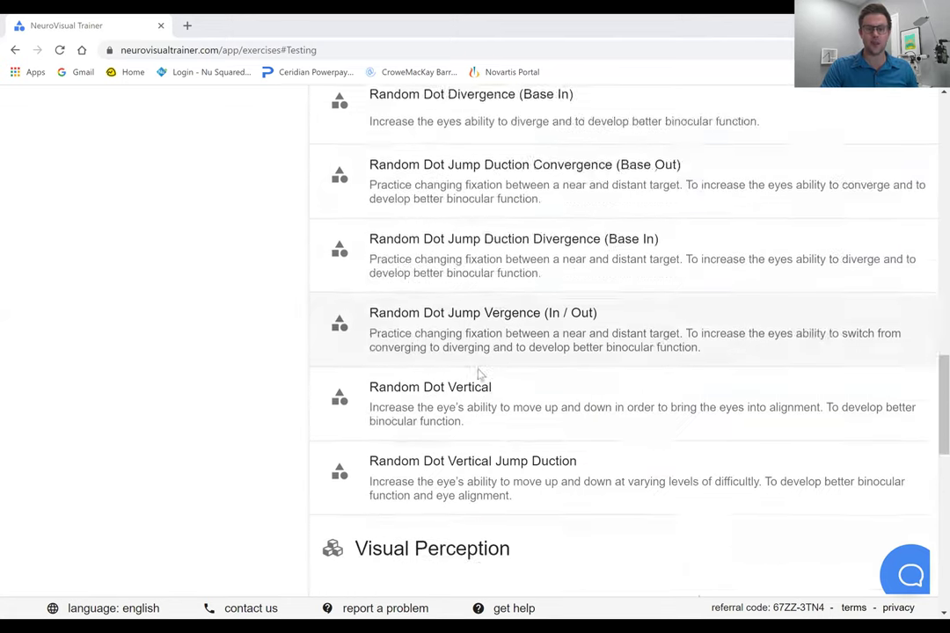
{"action": "scroll", "coordinate": [480, 376], "scroll_direction": "down", "scroll_amount": 3}
{"action": "left_click", "coordinate": [396, 534]}
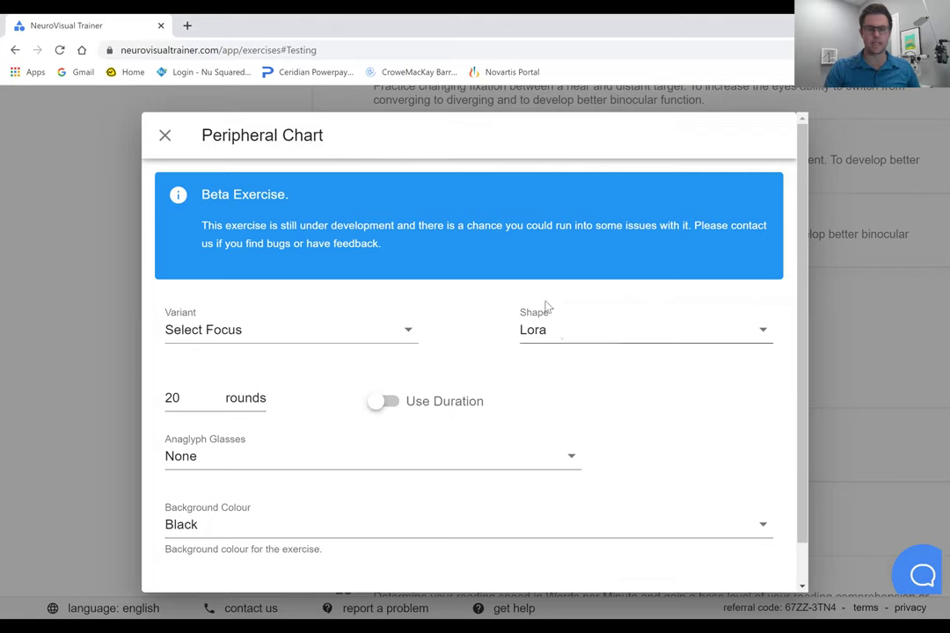
{"action": "left_click", "coordinate": [564, 331]}
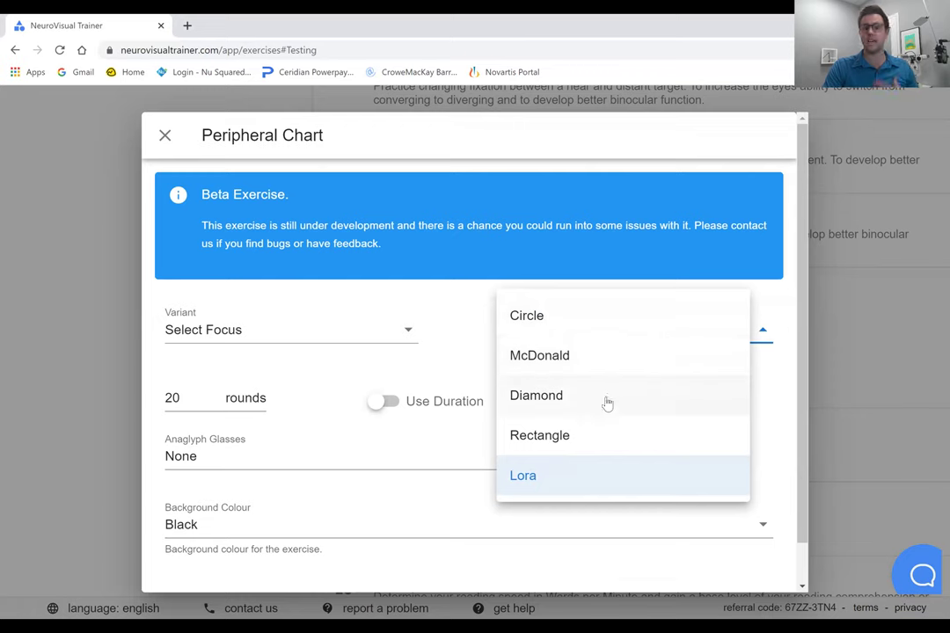
{"action": "left_click", "coordinate": [590, 326]}
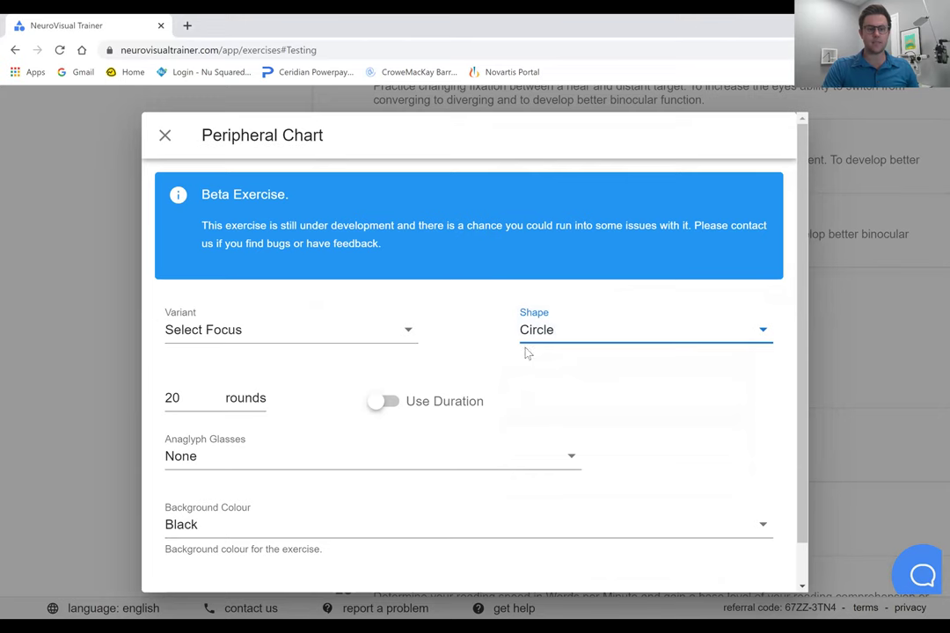
Step: Launch and start the Peripheral Chart exercise with the Select Focus variant and Circle shape
{"action": "scroll", "coordinate": [572, 396], "scroll_direction": "down", "scroll_amount": 2}
{"action": "left_click", "coordinate": [765, 579]}
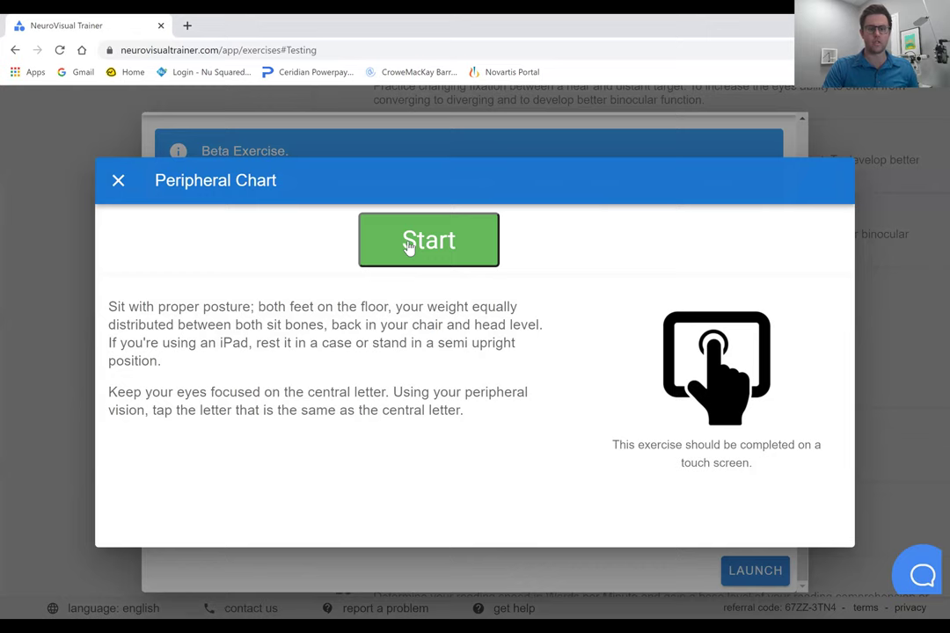
{"action": "left_click", "coordinate": [408, 245]}
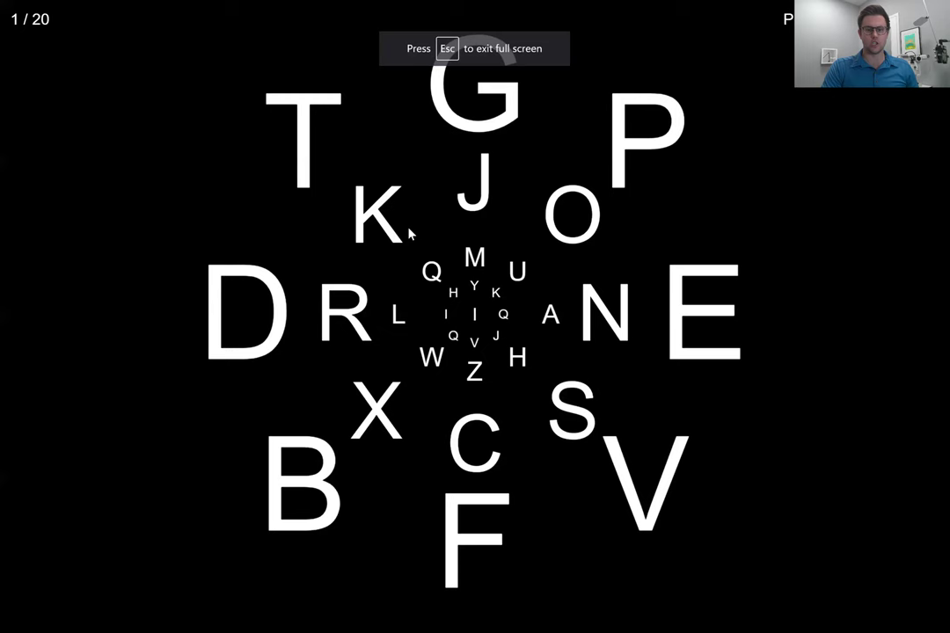
Step: Select the outer letters matching the central I, E and N, and exit the exercise to its settings
{"action": "left_click", "coordinate": [449, 324]}
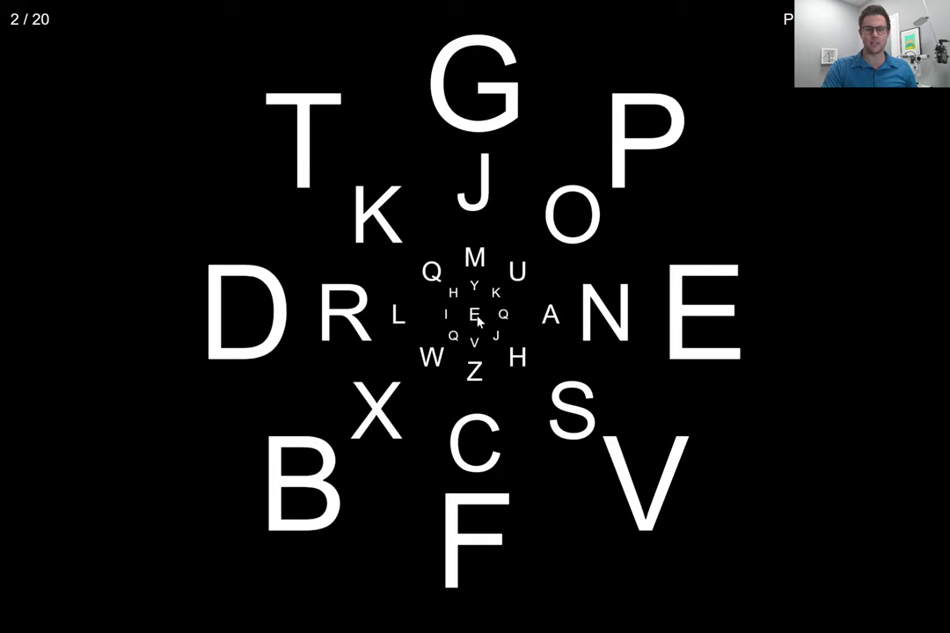
{"action": "key", "text": "Right"}
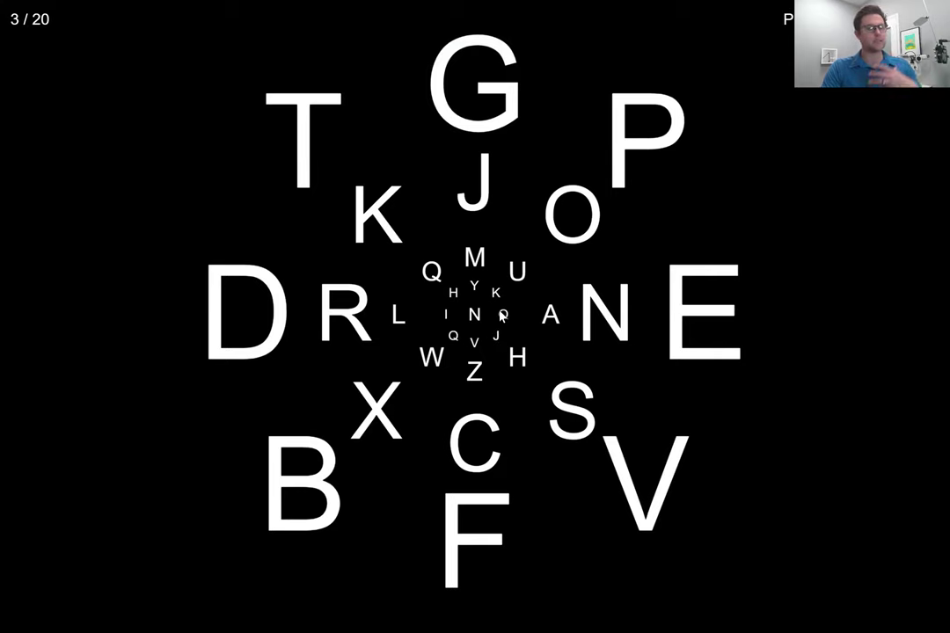
{"action": "key", "text": "Right"}
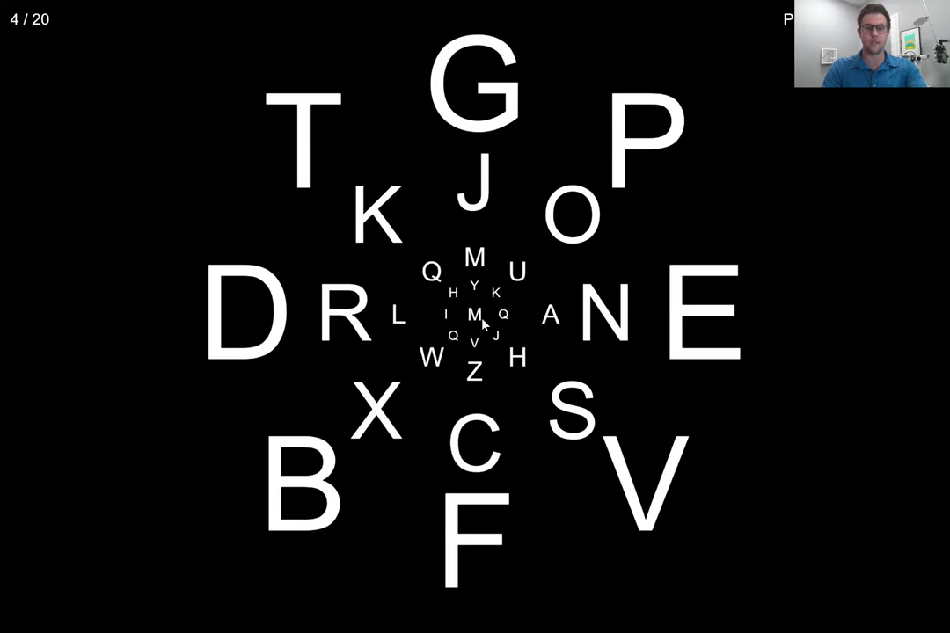
{"action": "key", "text": "Escape"}
{"action": "left_click", "coordinate": [120, 182]}
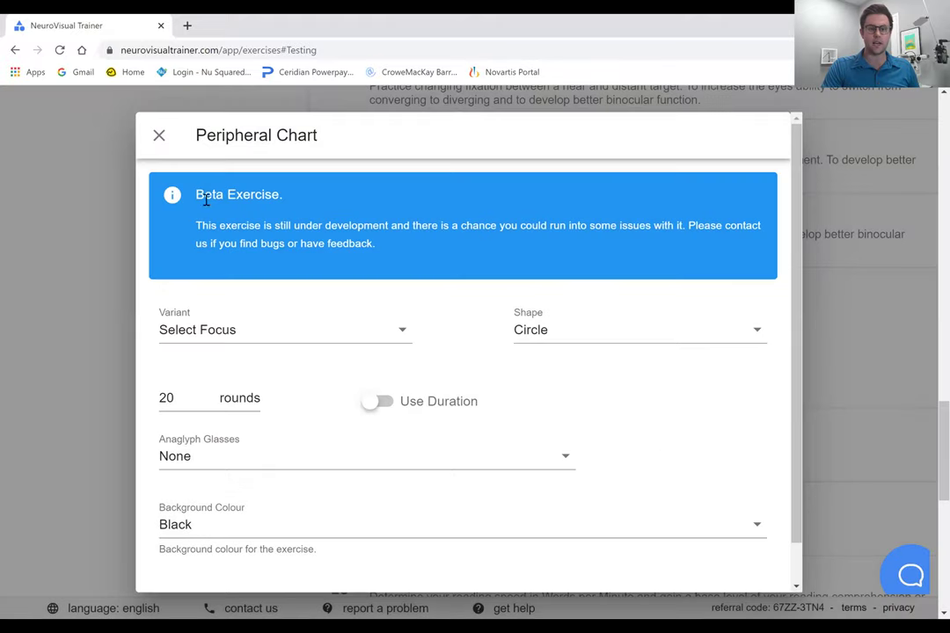
Step: Change the exercise variant to Select Flashing and start the exercise
{"action": "left_click", "coordinate": [279, 336]}
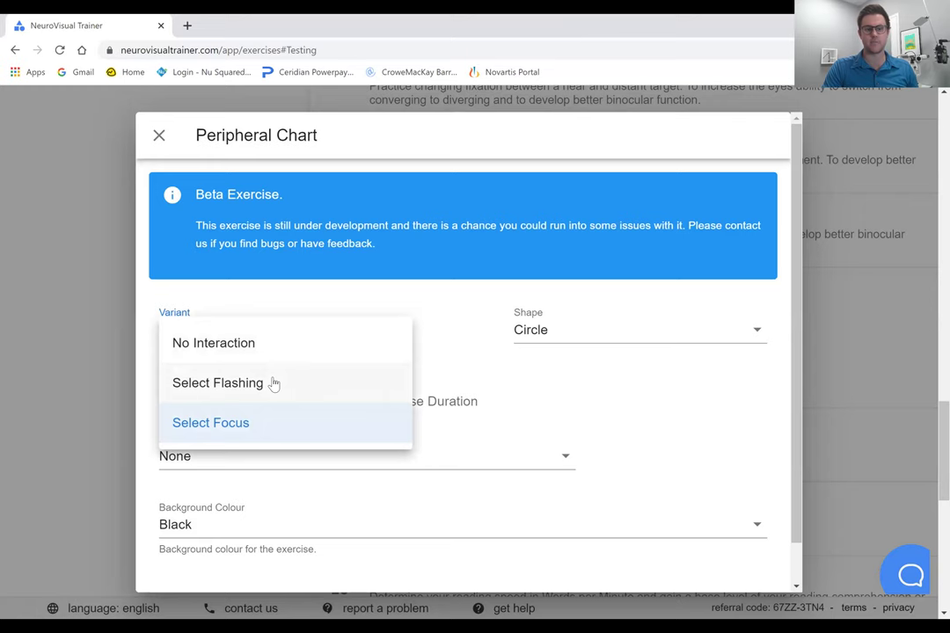
{"action": "left_click", "coordinate": [273, 384]}
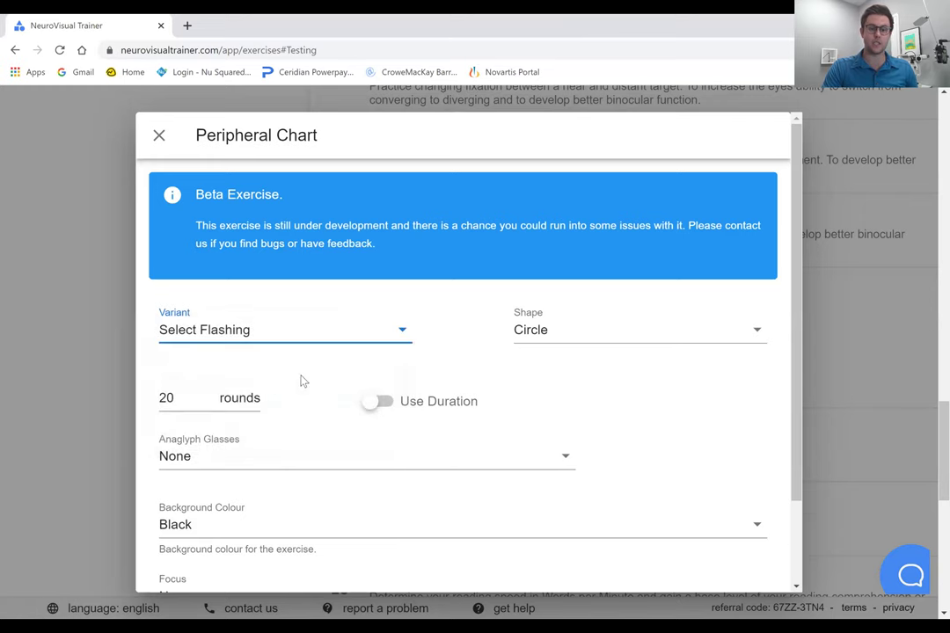
{"action": "scroll", "coordinate": [655, 526], "scroll_direction": "down", "scroll_amount": 2}
{"action": "left_click", "coordinate": [747, 570]}
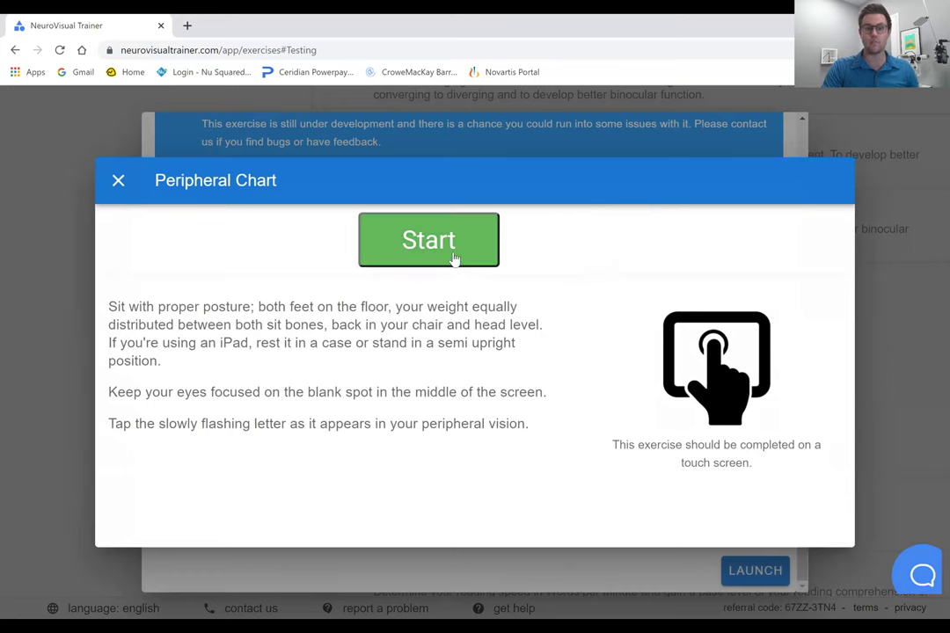
{"action": "left_click", "coordinate": [454, 258]}
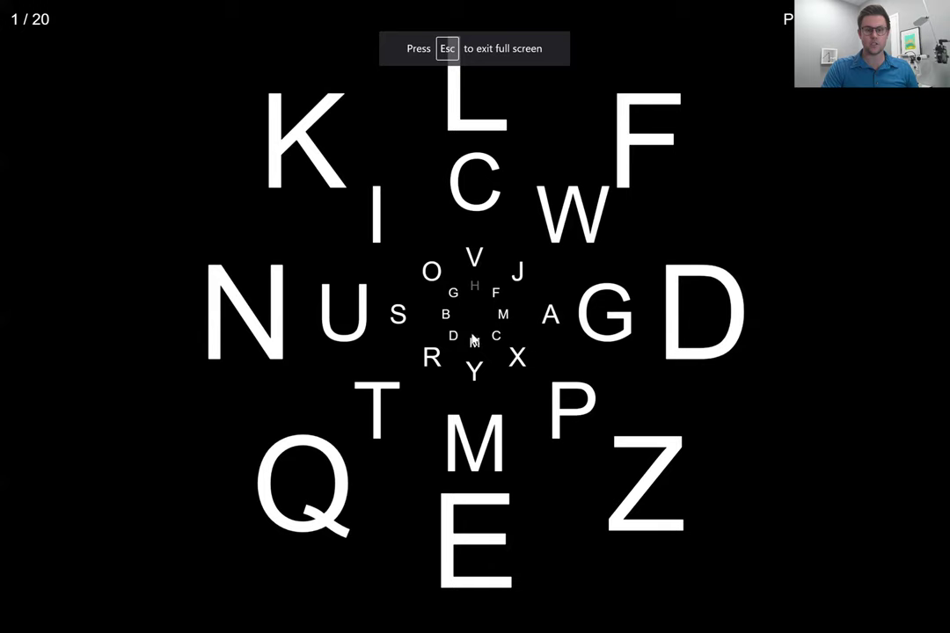
Step: Select the flashing letters H, Z, P, D and X in turn, and exit the exercise to its settings
{"action": "left_click", "coordinate": [475, 292]}
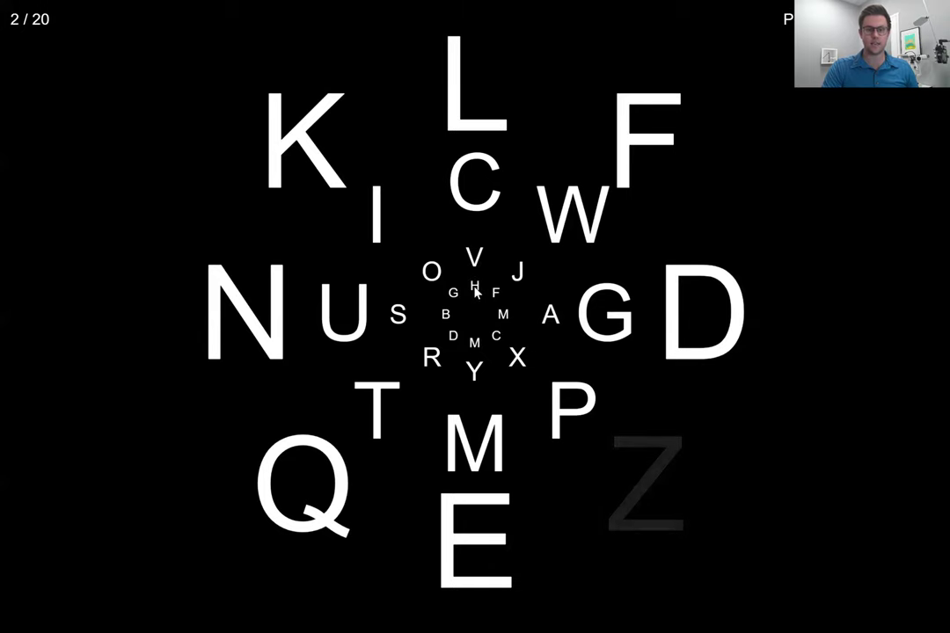
{"action": "left_click", "coordinate": [677, 505]}
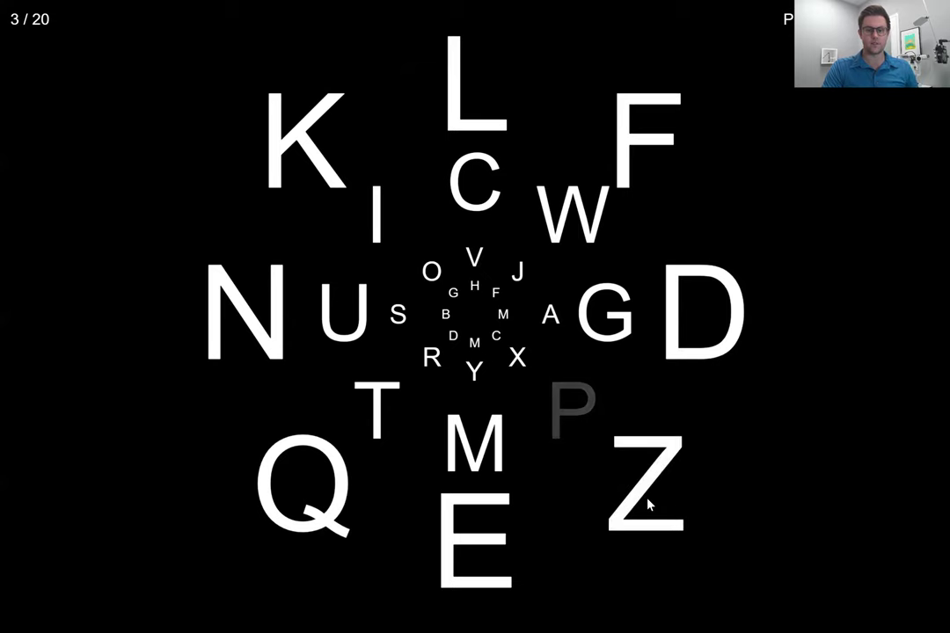
{"action": "left_click", "coordinate": [576, 416]}
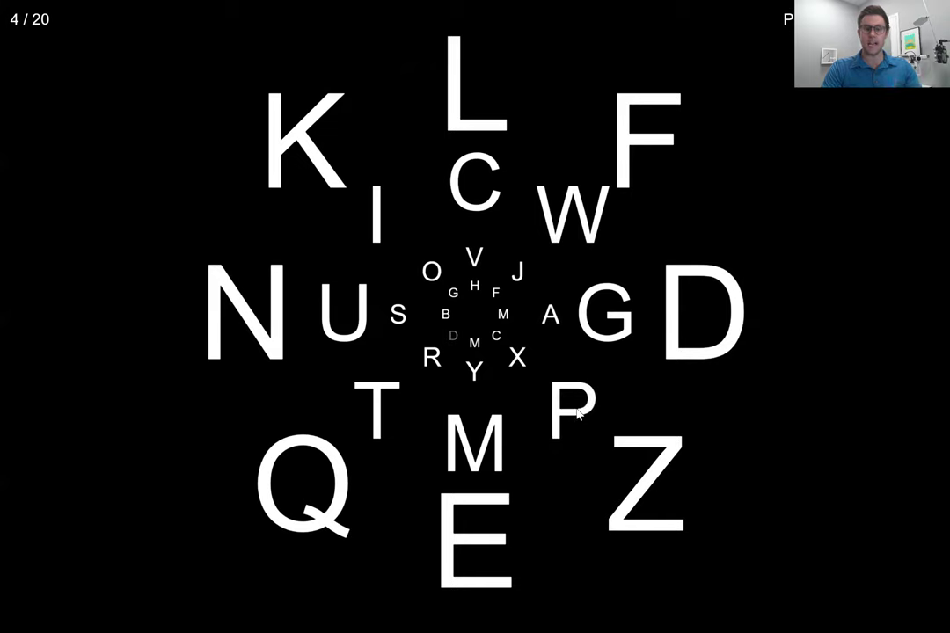
{"action": "left_click", "coordinate": [453, 339]}
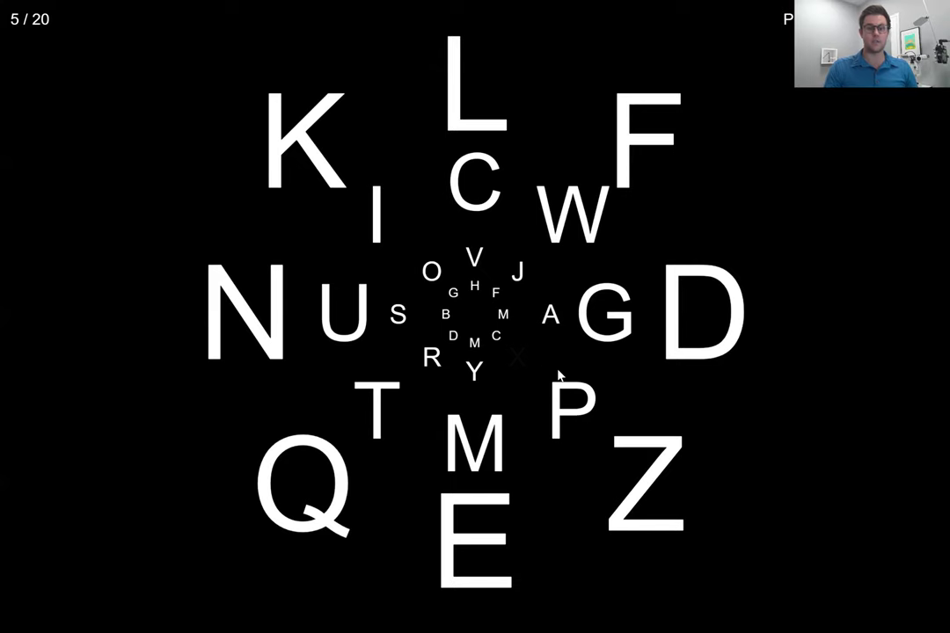
{"action": "key", "text": "x"}
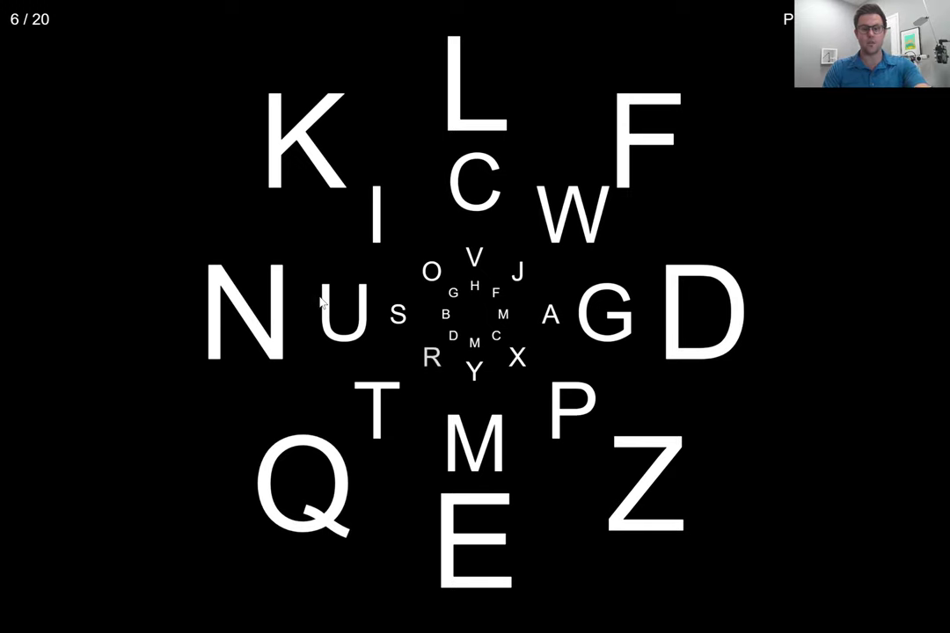
{"action": "key", "text": "Escape"}
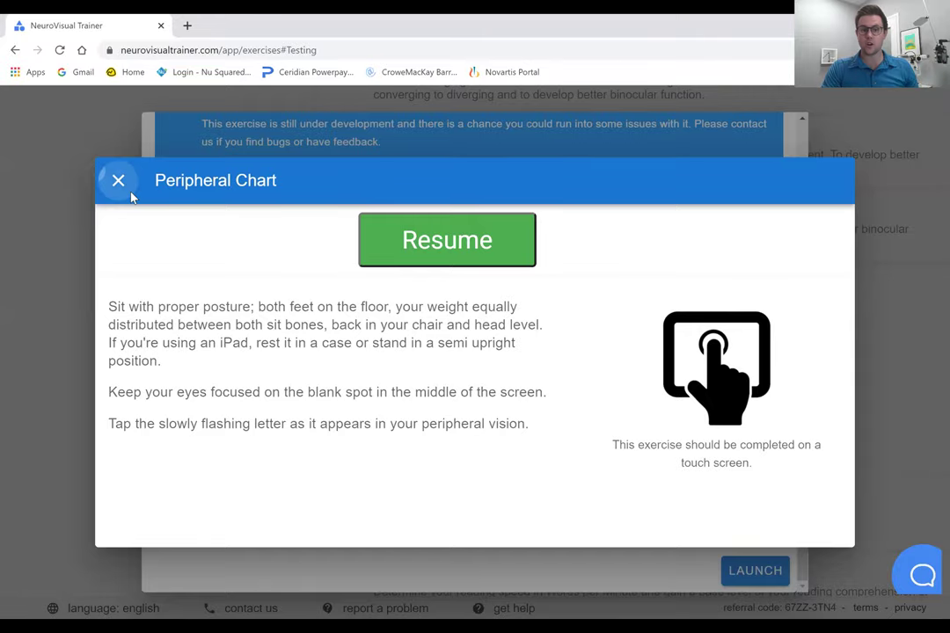
{"action": "left_click", "coordinate": [122, 183]}
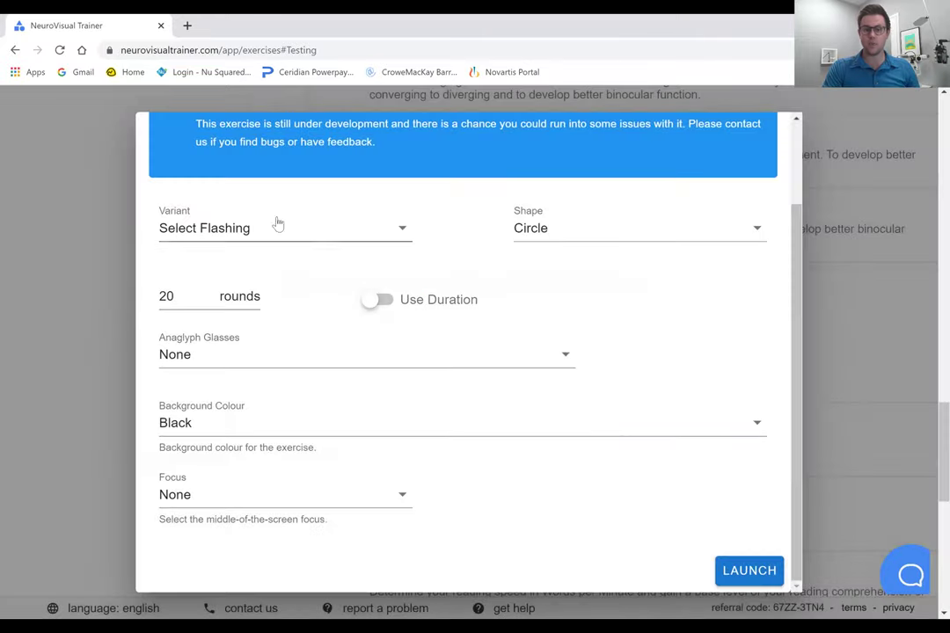
Step: Set the exercise variant to No Interaction and the shape to Diamond
{"action": "left_click", "coordinate": [371, 242]}
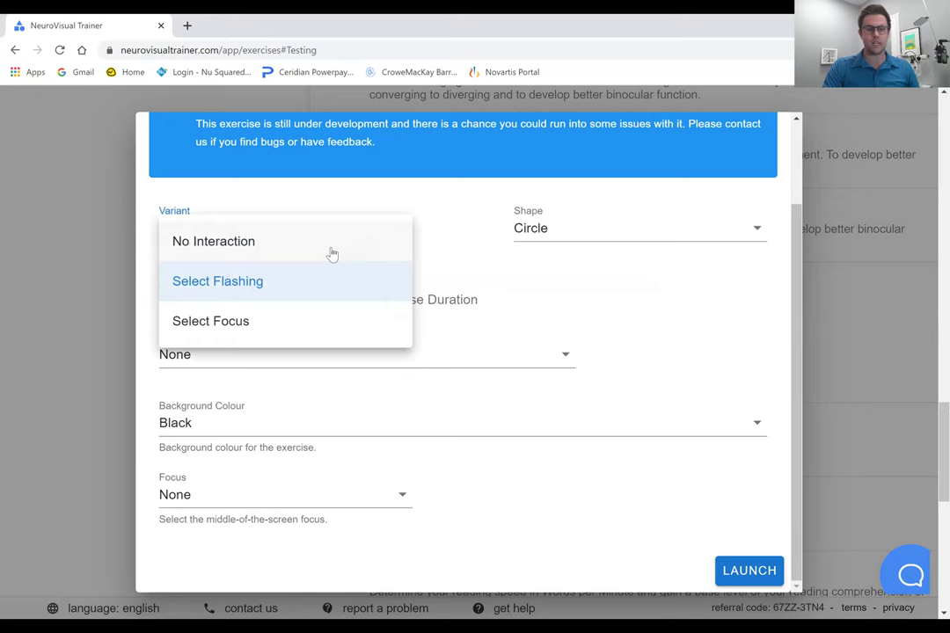
{"action": "left_click", "coordinate": [332, 252]}
{"action": "left_click", "coordinate": [600, 295]}
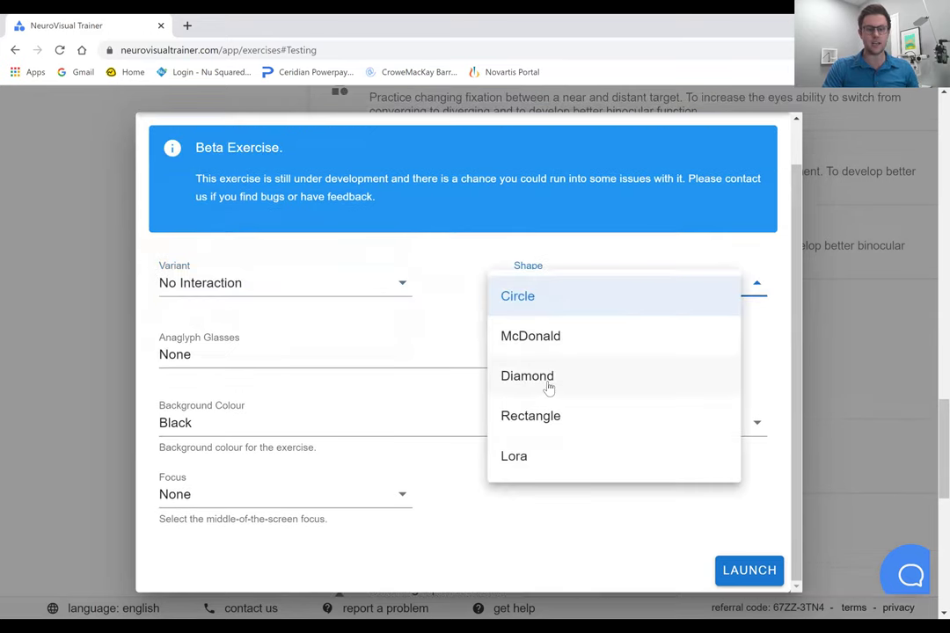
{"action": "left_click", "coordinate": [548, 387]}
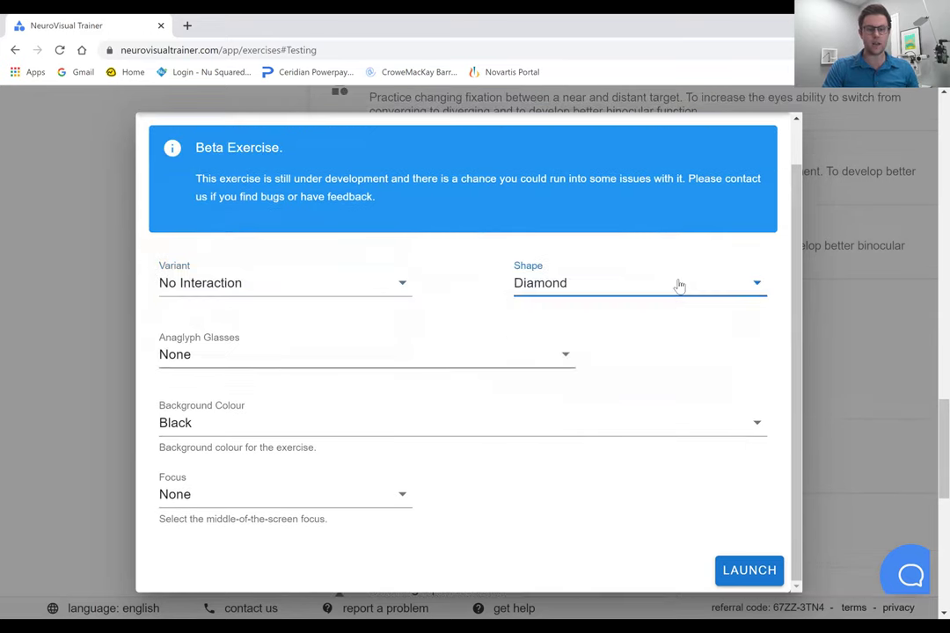
Step: Run the No Interaction diamond chart to view its letter layout, and exit back to the exercise settings
{"action": "left_click", "coordinate": [750, 571]}
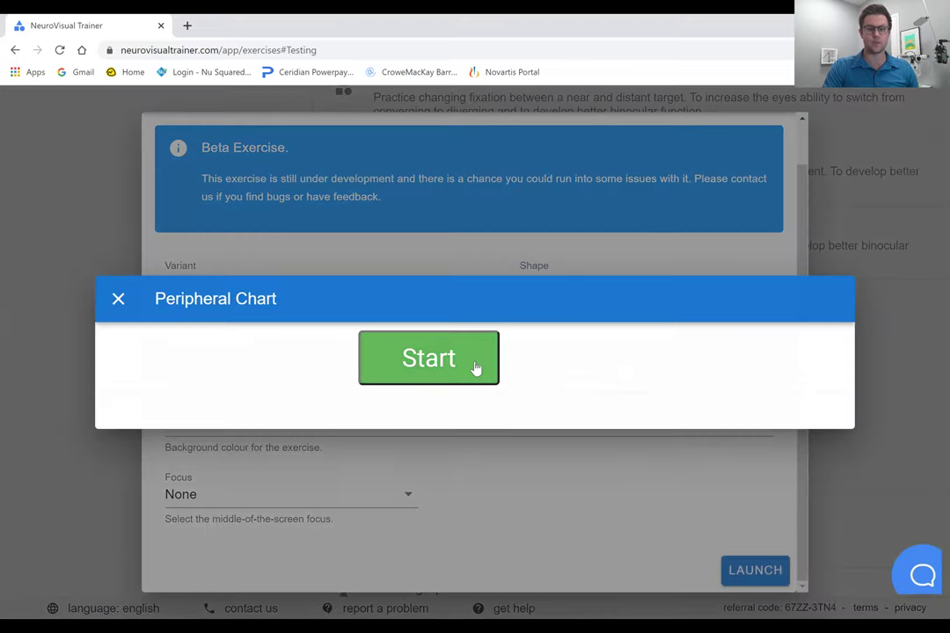
{"action": "key", "text": "Return"}
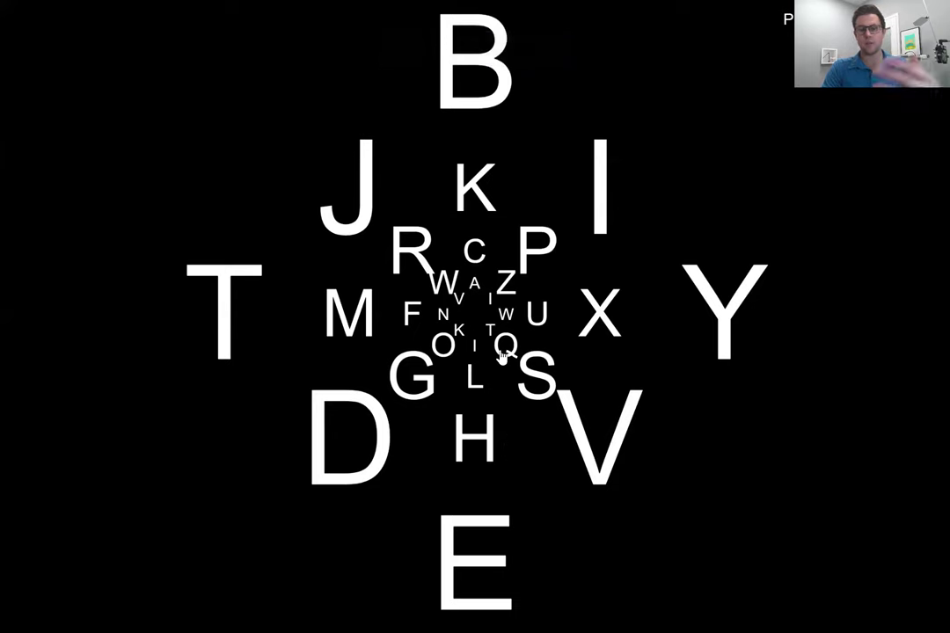
{"action": "key", "text": "Escape"}
{"action": "key", "text": "Escape"}
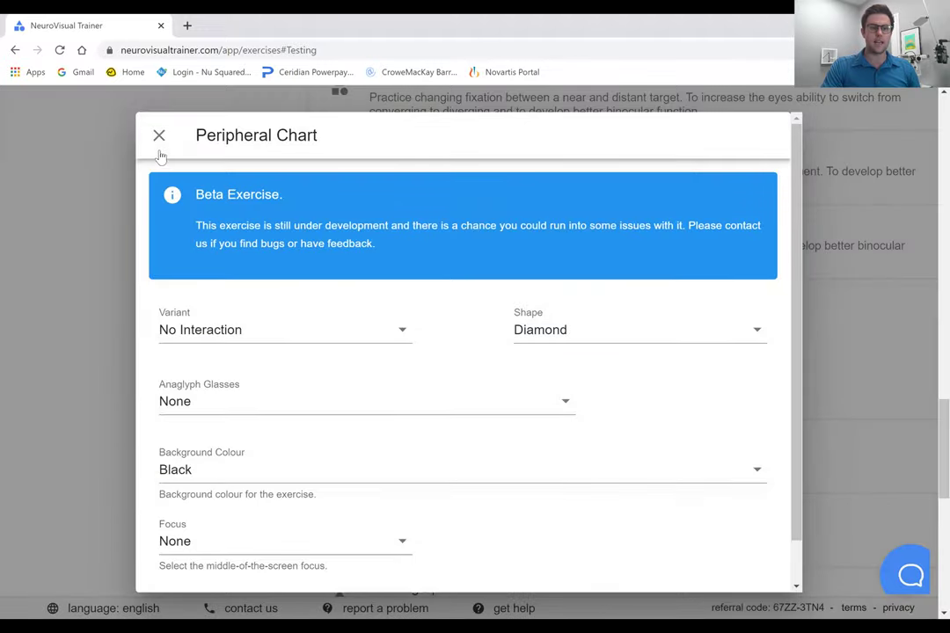